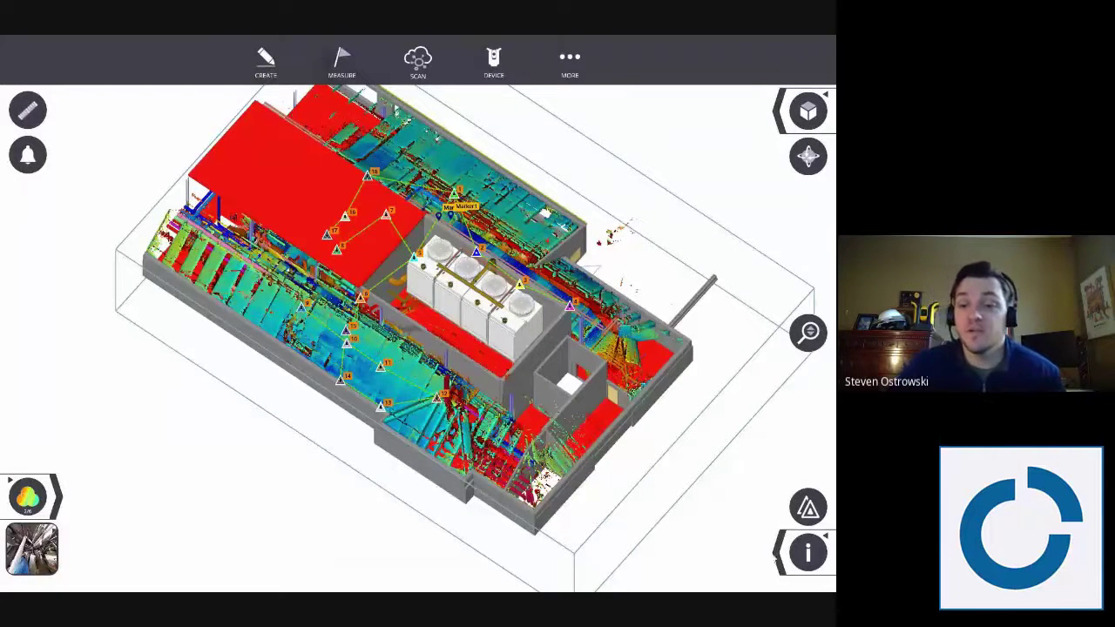
# Uncheck Solid Model in the display settings so the building model is hidden
pyautogui.click(778, 554)
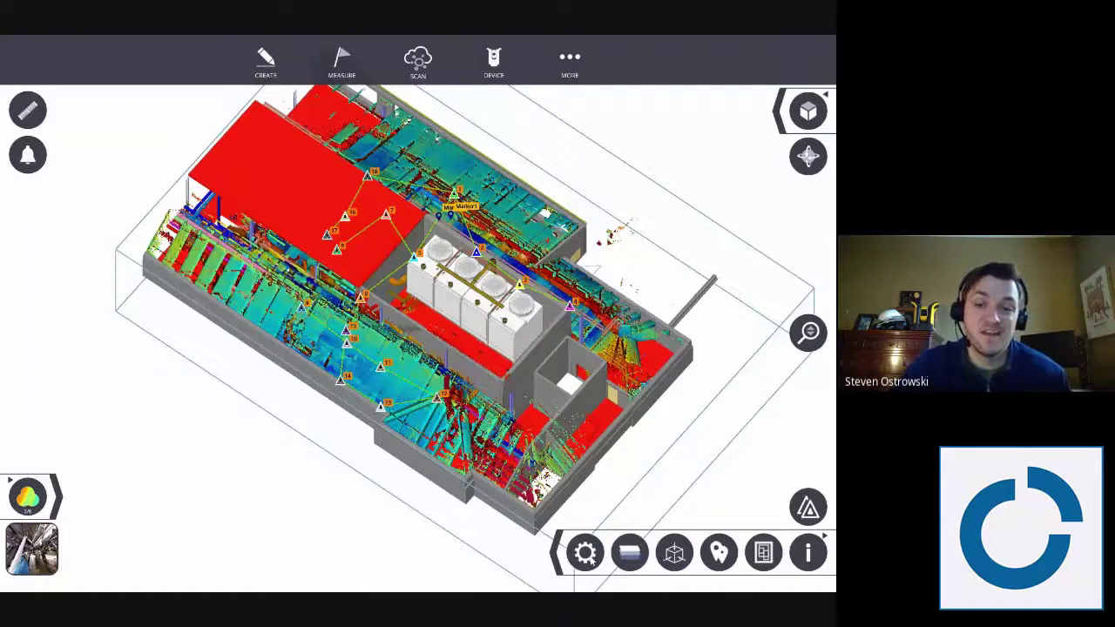
pyautogui.click(587, 553)
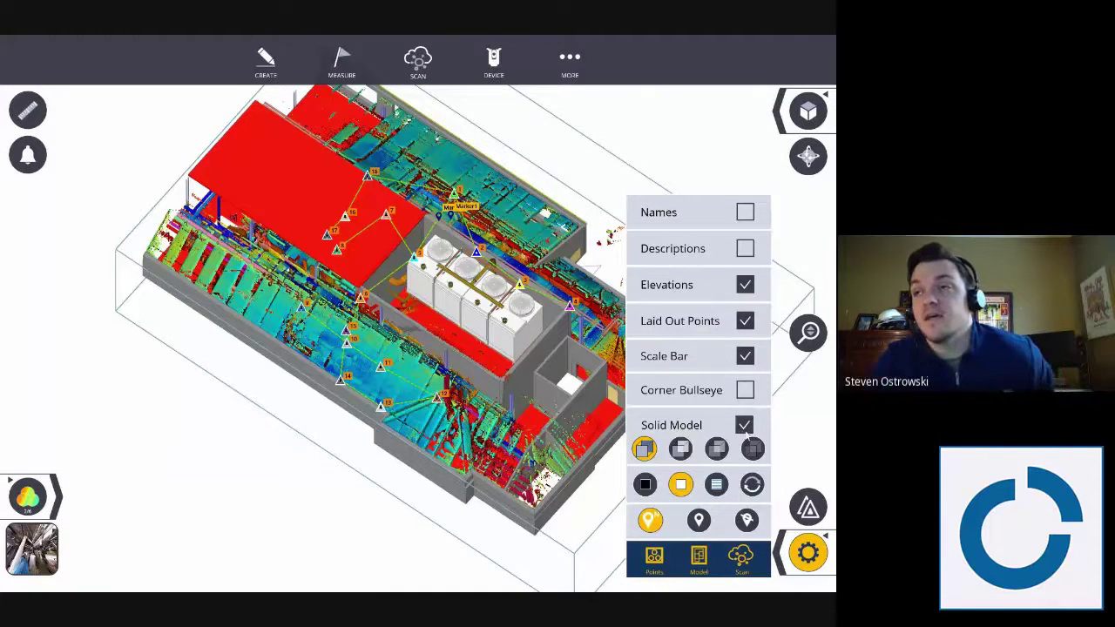
pyautogui.click(744, 425)
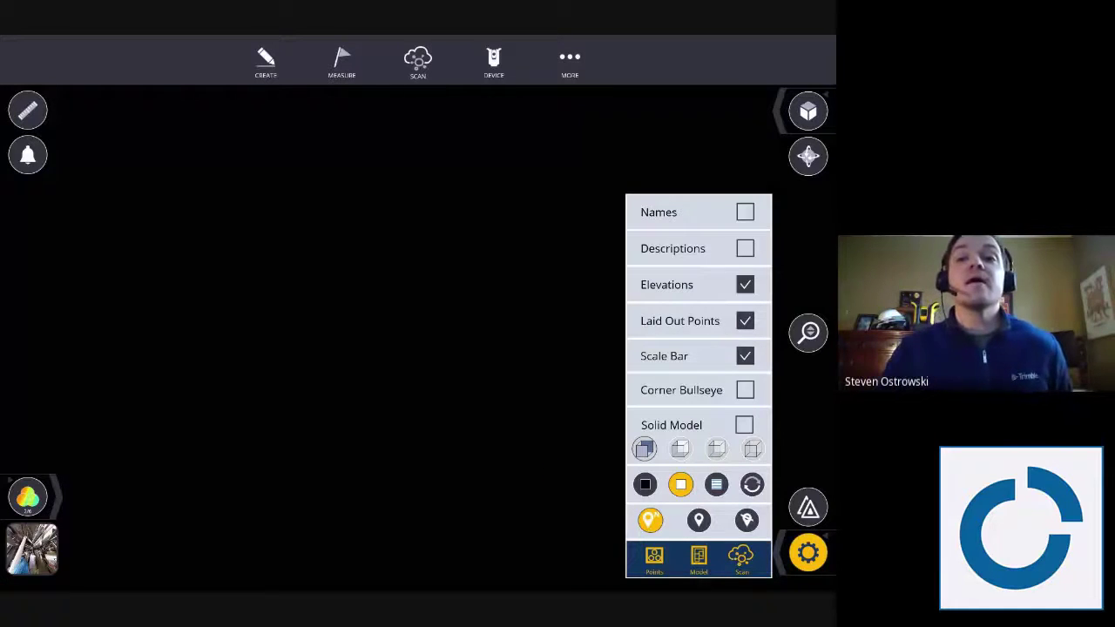
# Switch to the VCU-ERB registration report PDF and scroll from the summary to the station link error tables
pyautogui.hotkey('alt', 'Tab')
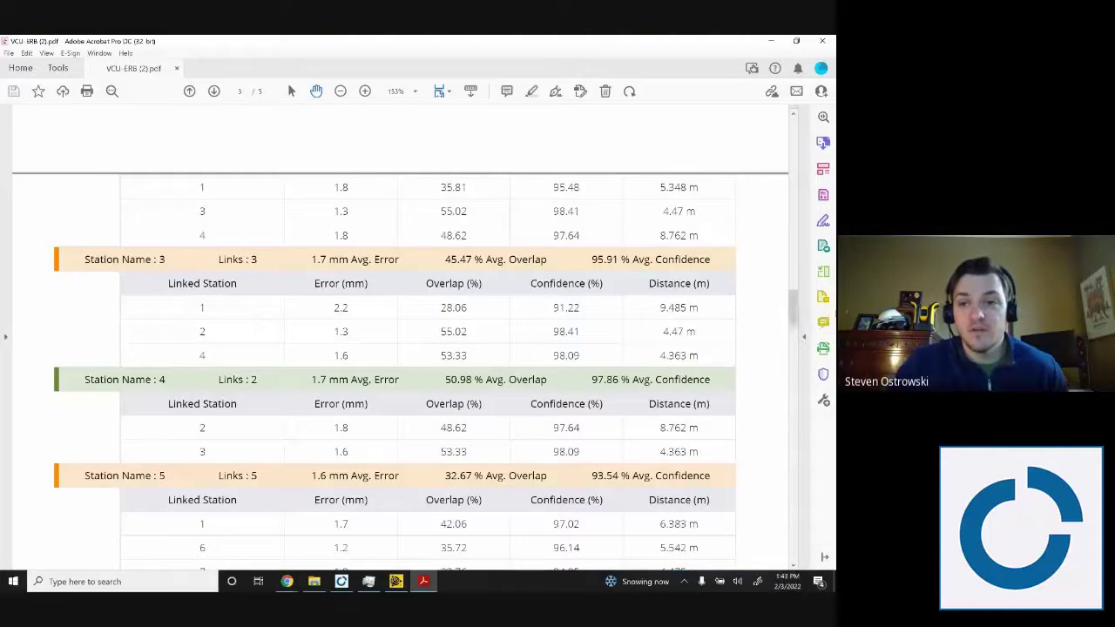
pyautogui.moveTo(793, 324); pyautogui.dragTo(788, 192)
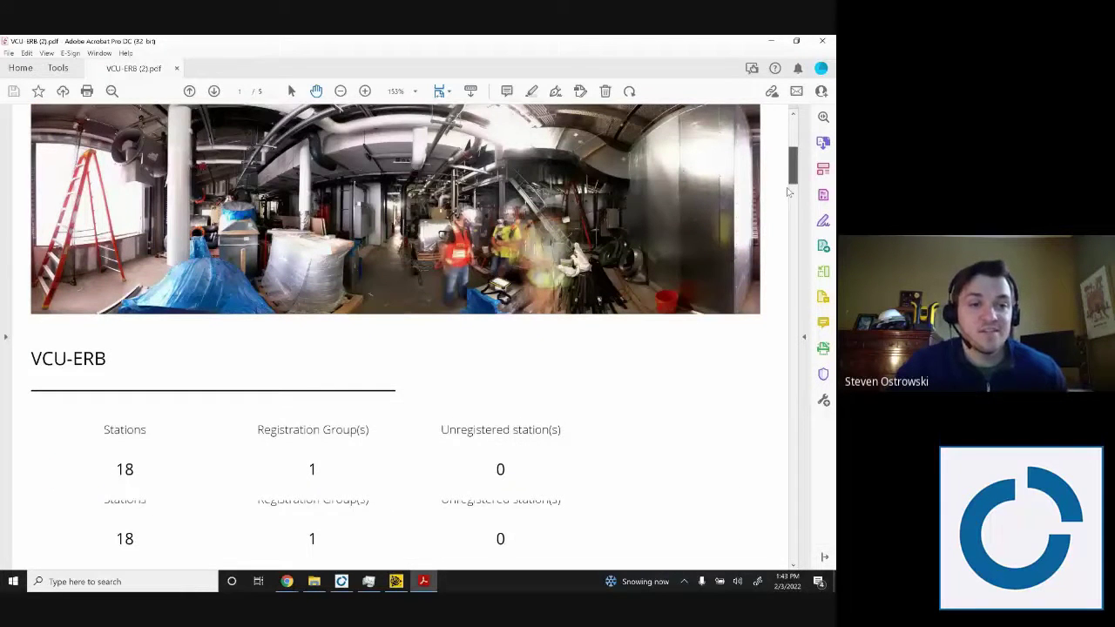
pyautogui.scroll(-3, 177, 371)
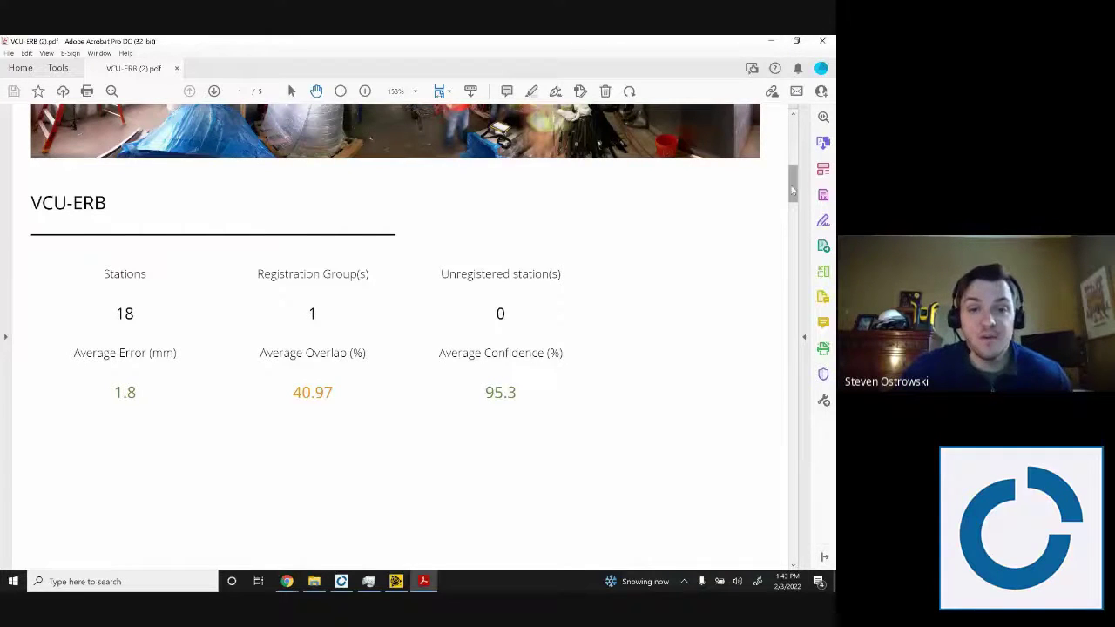
pyautogui.moveTo(791, 190); pyautogui.dragTo(786, 336)
# Minimize Acrobat and cycle the scan's colouring through grayscale, RGB and intensity
pyautogui.click(770, 41)
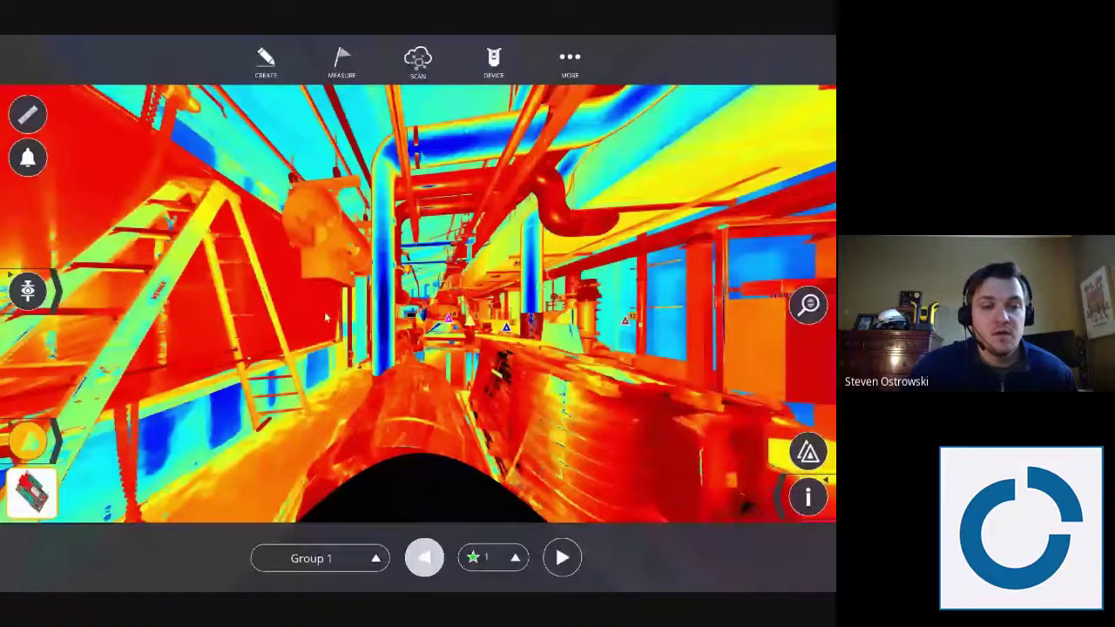
pyautogui.click(29, 442)
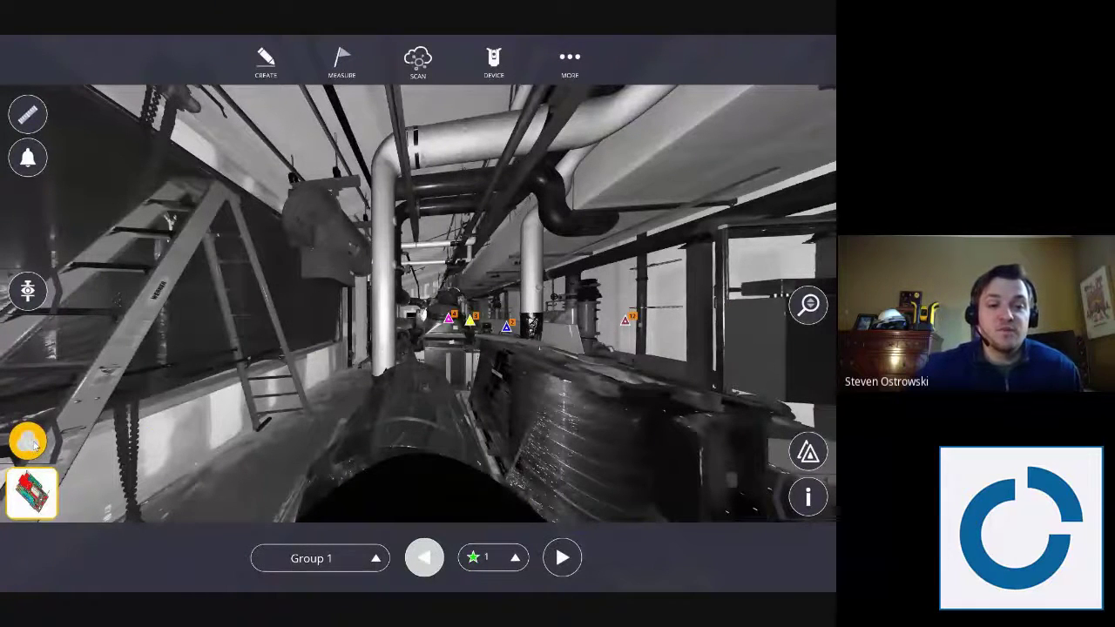
pyautogui.click(33, 444)
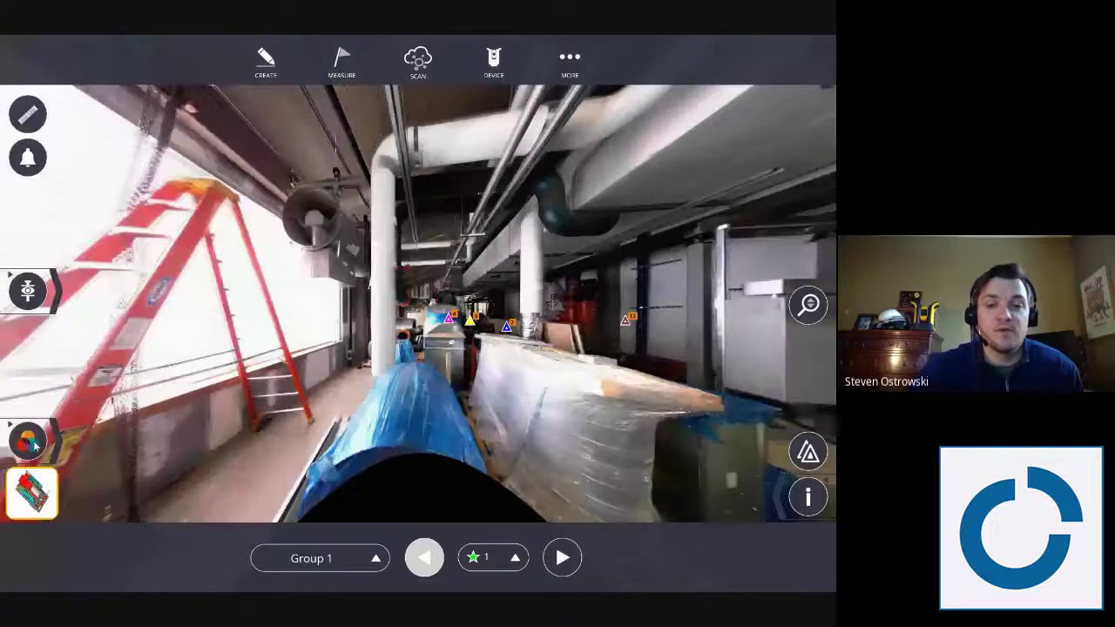
pyautogui.click(33, 444)
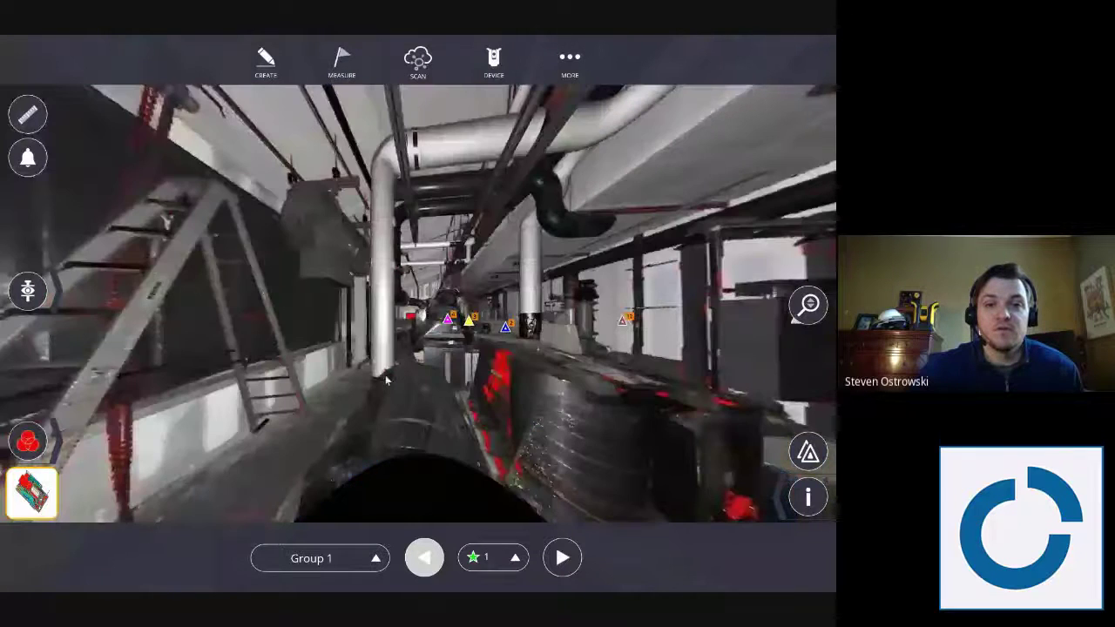
# Look around the corridor, restore true RGB colour, and bring up the Scan workflow menu
pyautogui.moveTo(387, 380); pyautogui.dragTo(270, 386)
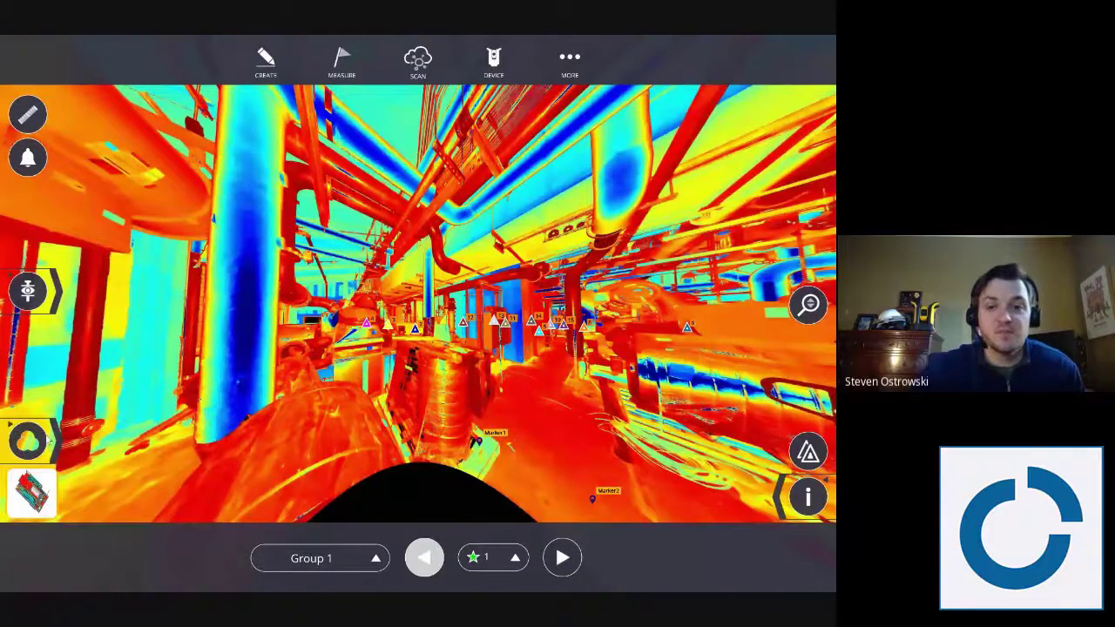
pyautogui.click(44, 442)
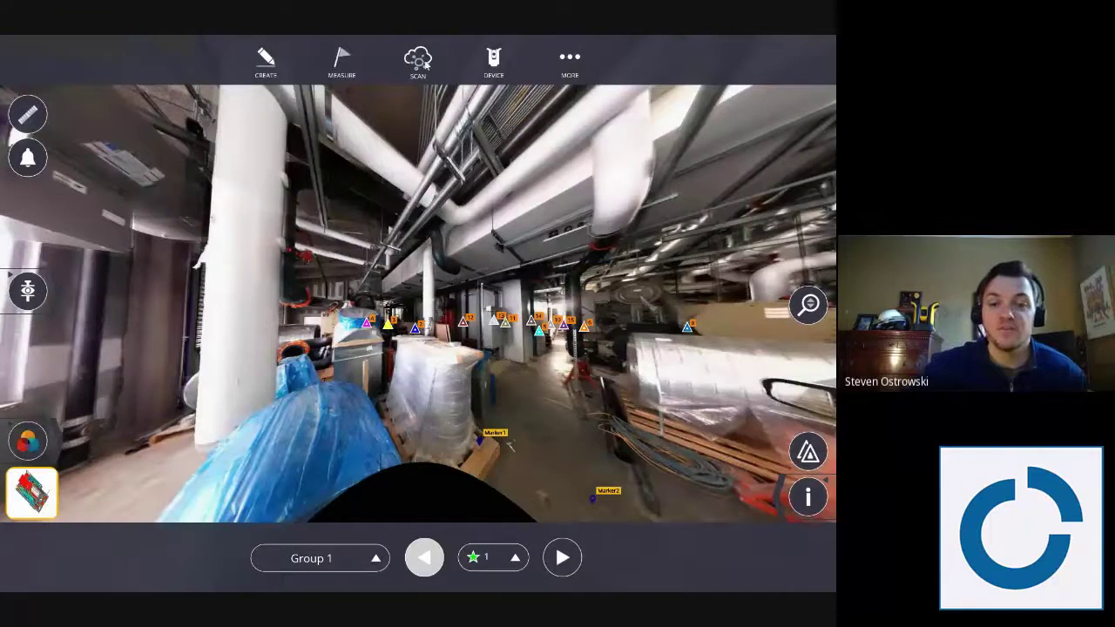
pyautogui.click(423, 63)
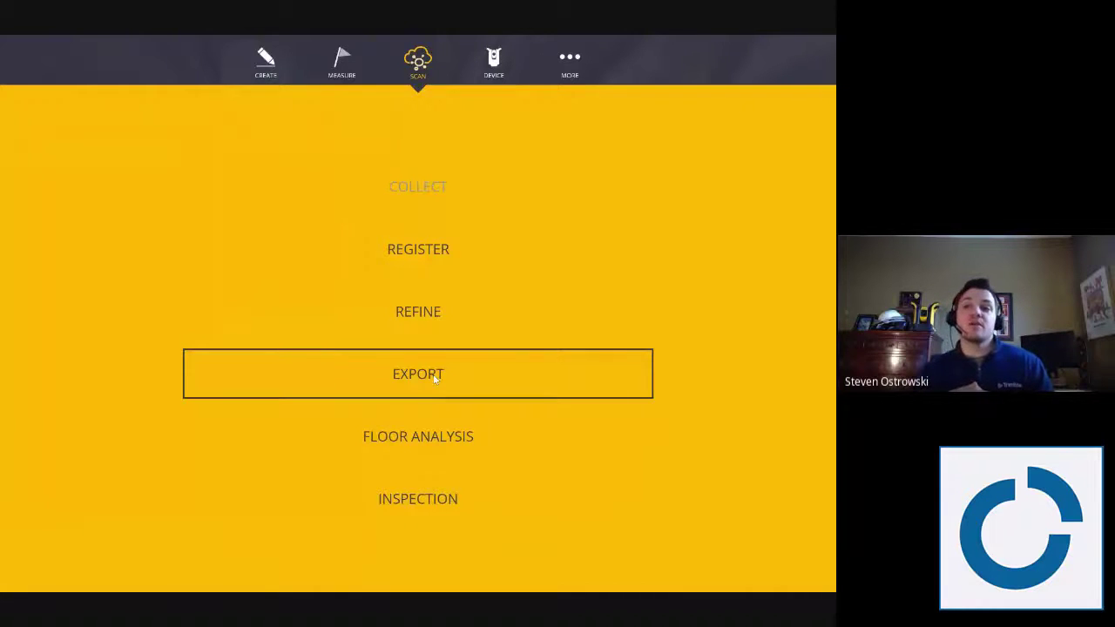
# Choose Export from the Scan menu, giving colorized, refined RCP export of the registered scans
pyautogui.click(434, 376)
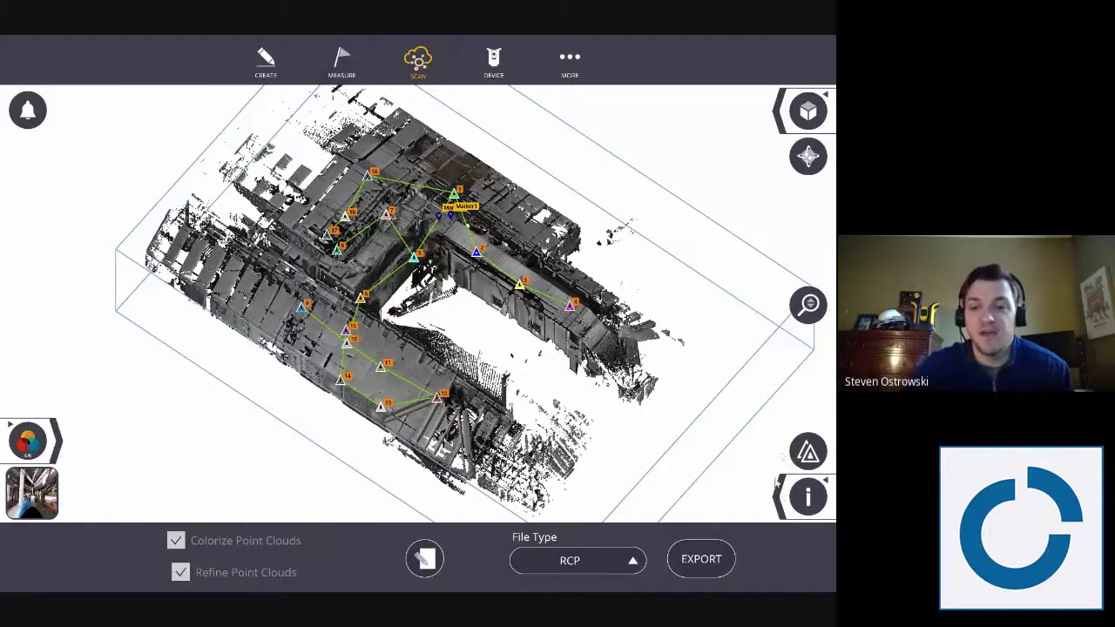
# Remove the Section Box 2 clipping so the full point cloud shows
pyautogui.click(781, 496)
pyautogui.click(674, 497)
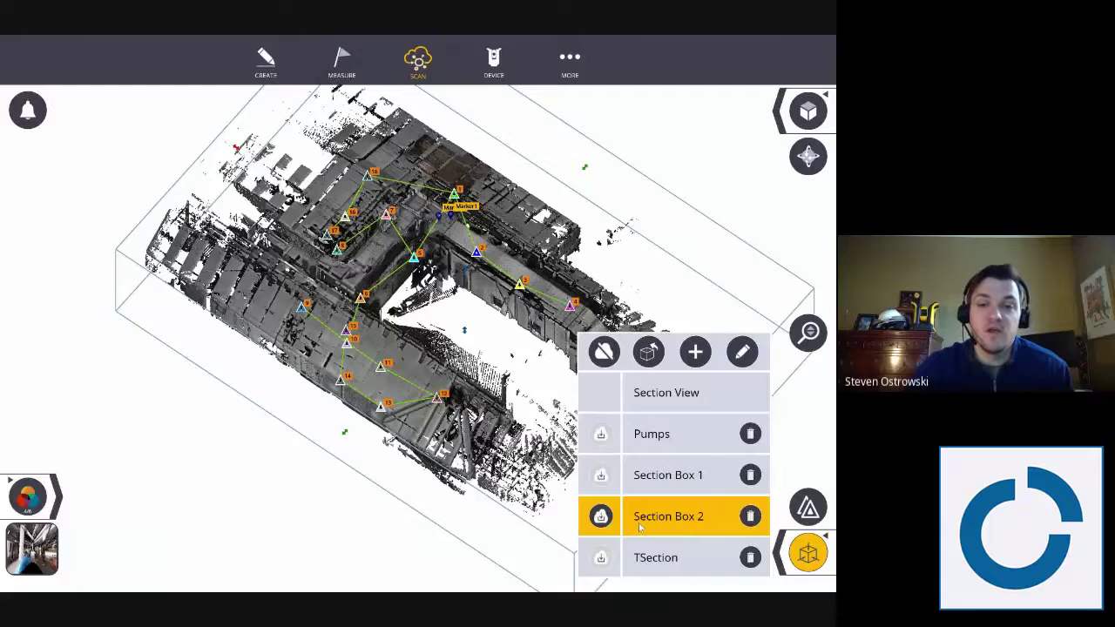
pyautogui.click(640, 526)
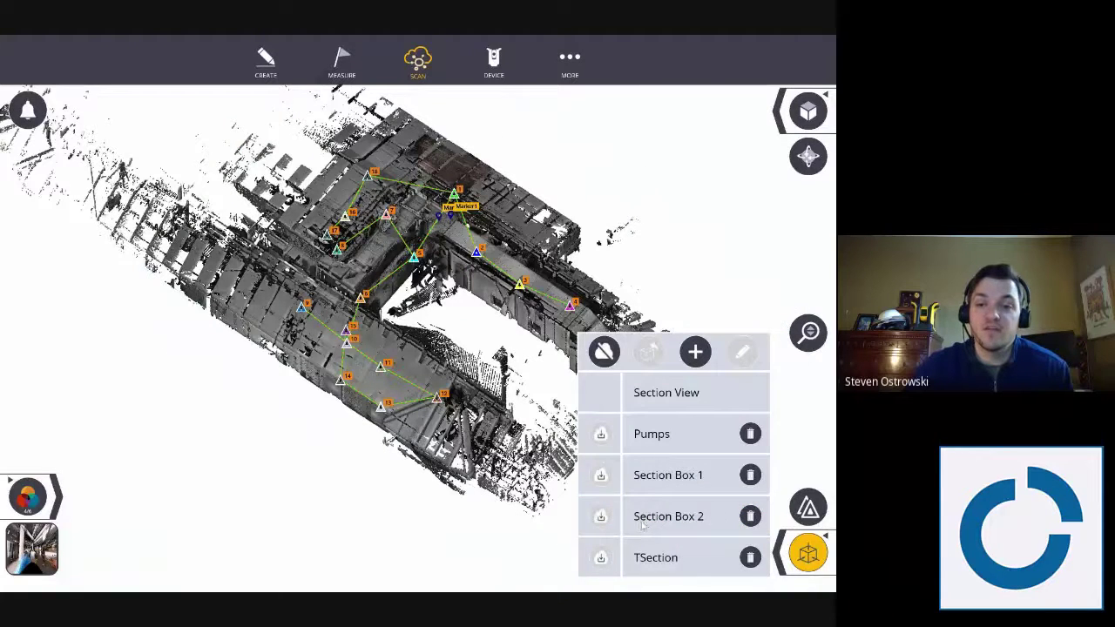
pyautogui.click(816, 545)
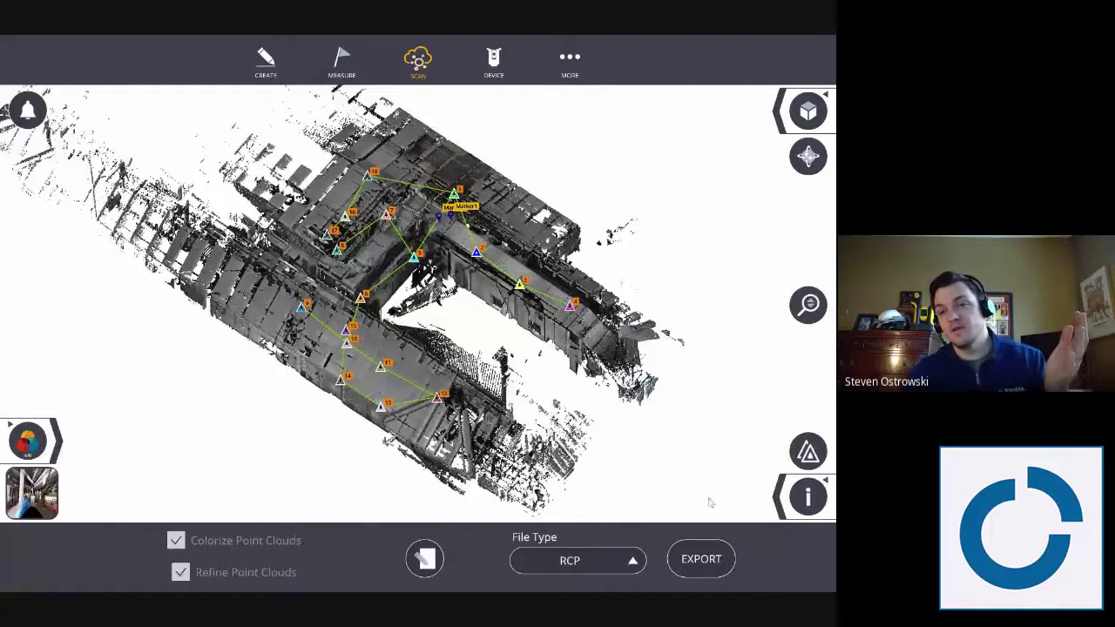
# Check the export file type list, keep RCP, and reveal the additional view tools
pyautogui.click(778, 496)
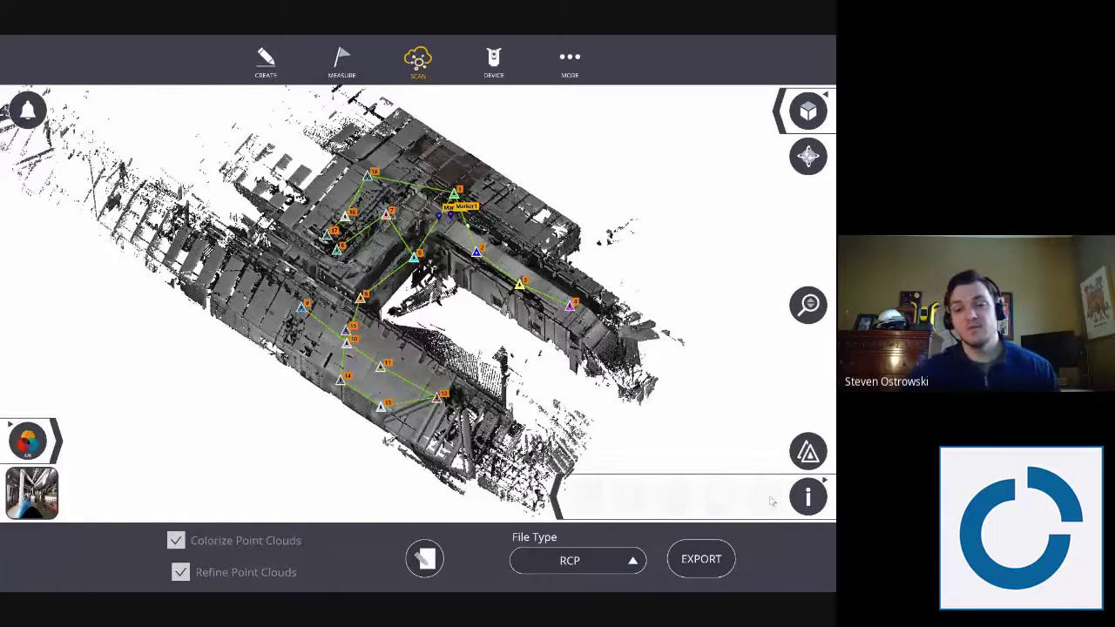
pyautogui.click(579, 564)
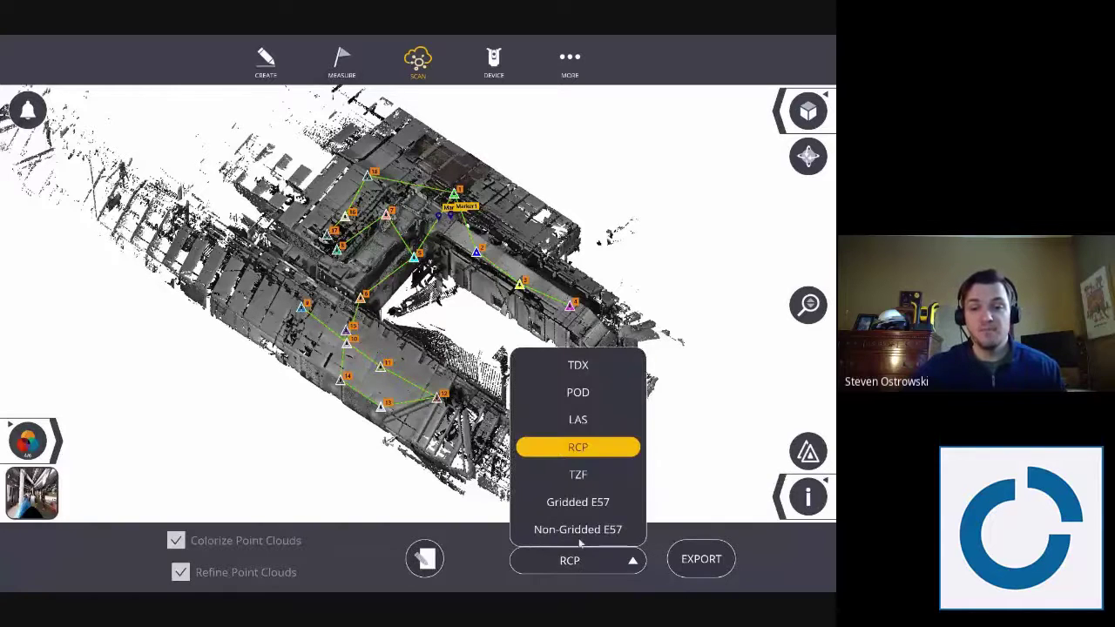
pyautogui.click(771, 501)
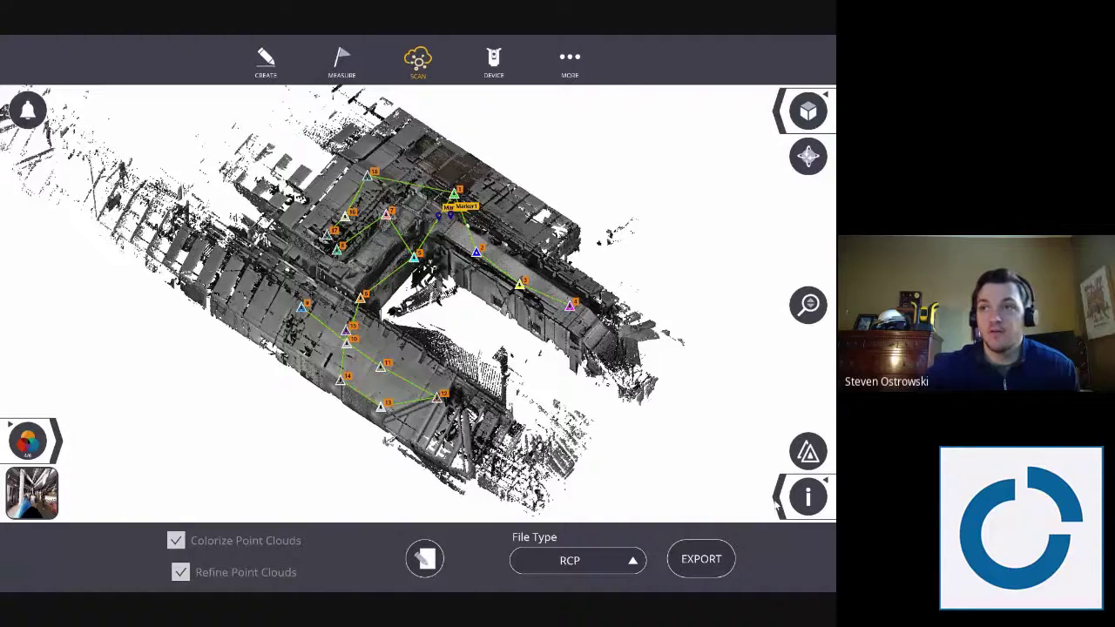
pyautogui.click(776, 500)
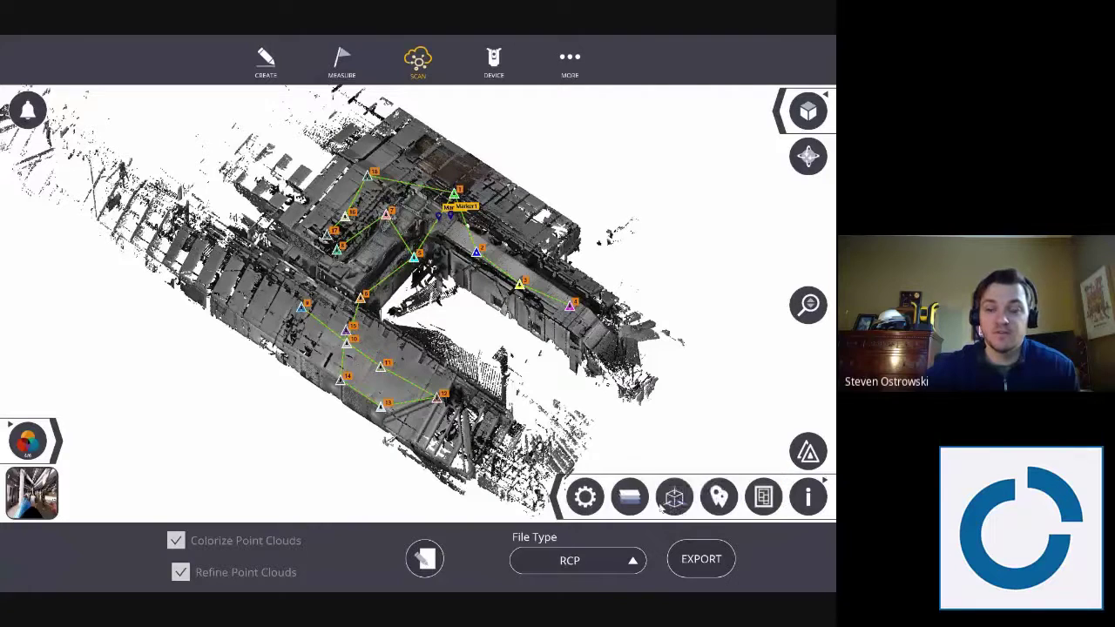
# Apply Section Box 2 to the point cloud
pyautogui.click(677, 481)
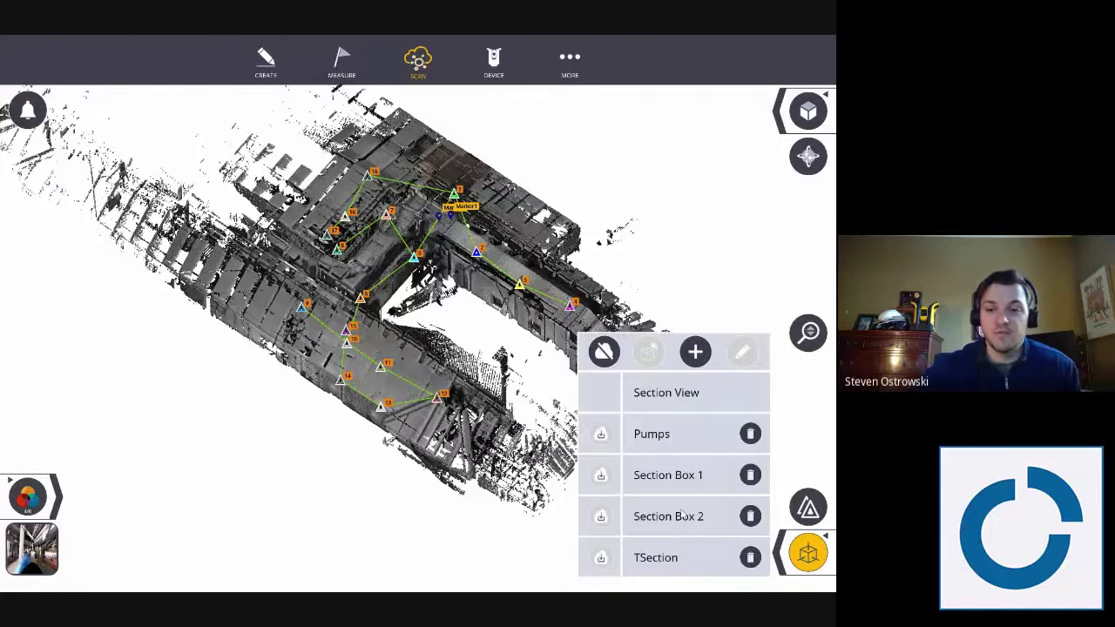
pyautogui.click(683, 515)
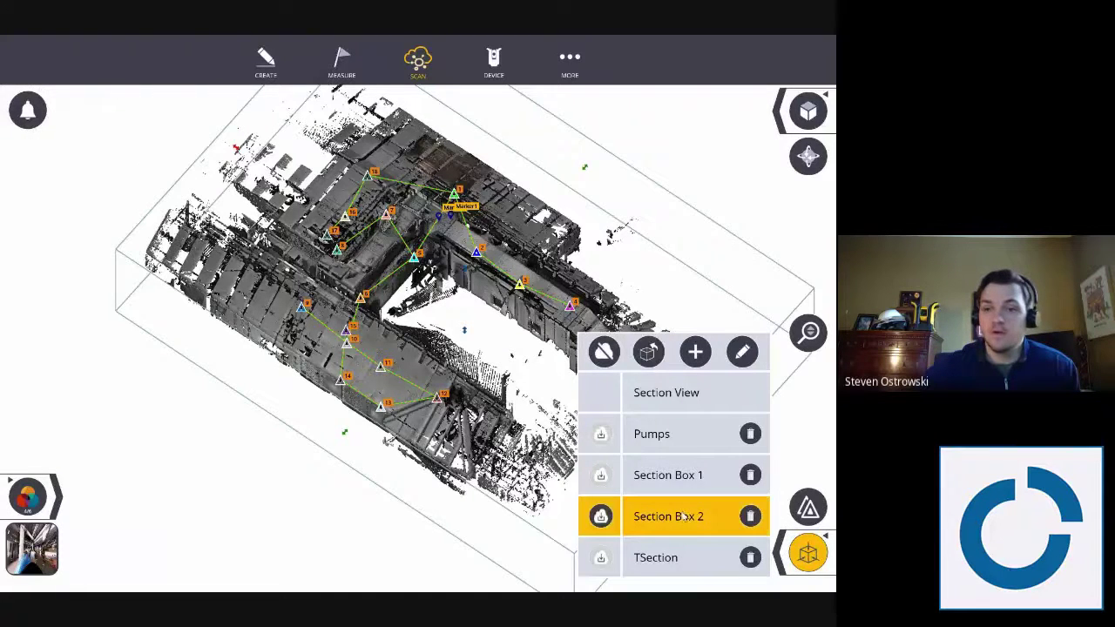
pyautogui.click(808, 553)
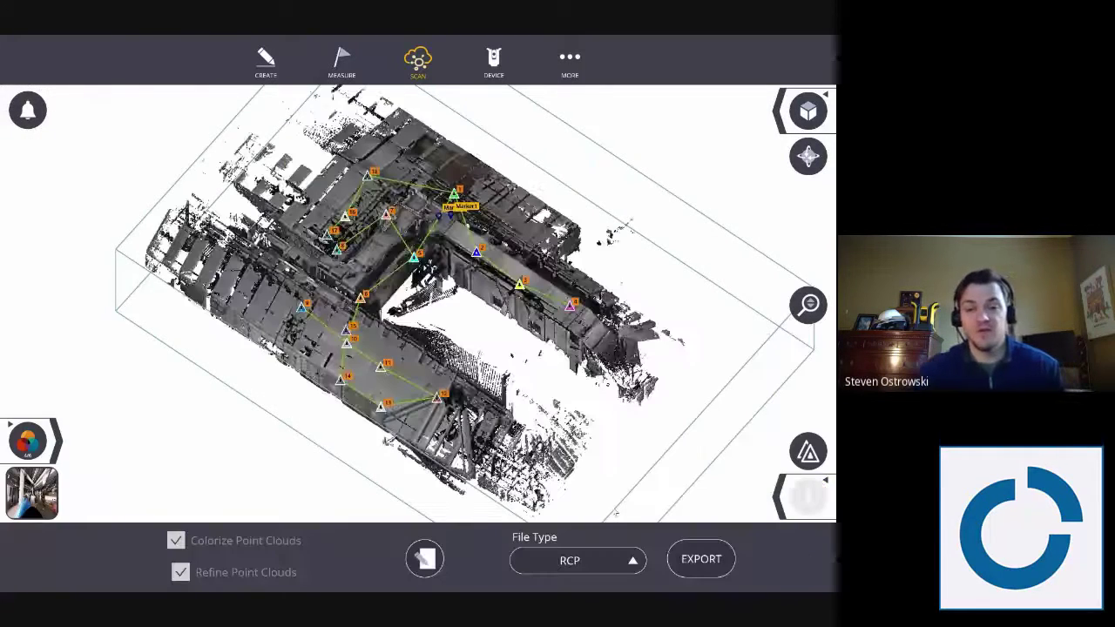
# Set the export file type to TDX and bring up the export name and destination settings
pyautogui.click(547, 563)
pyautogui.click(574, 364)
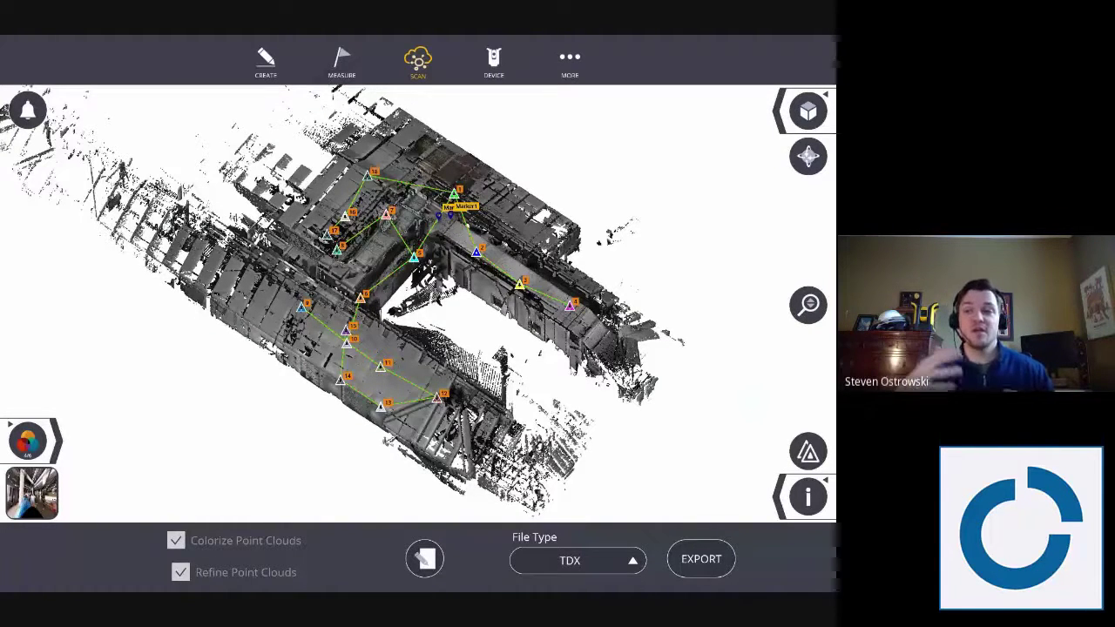
pyautogui.click(621, 569)
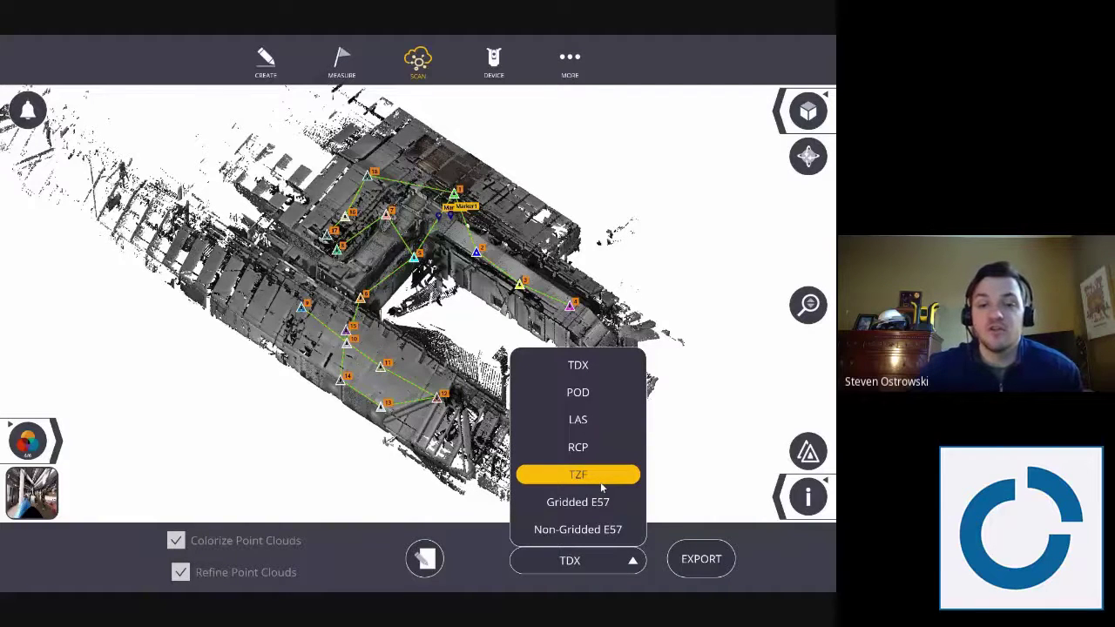
pyautogui.click(596, 372)
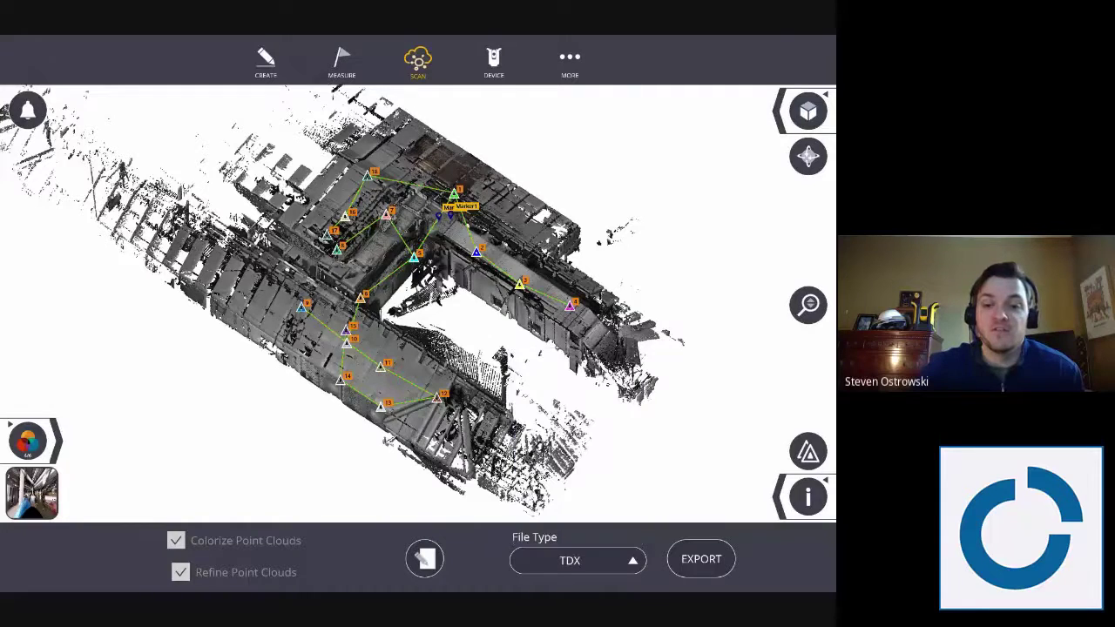
pyautogui.click(424, 561)
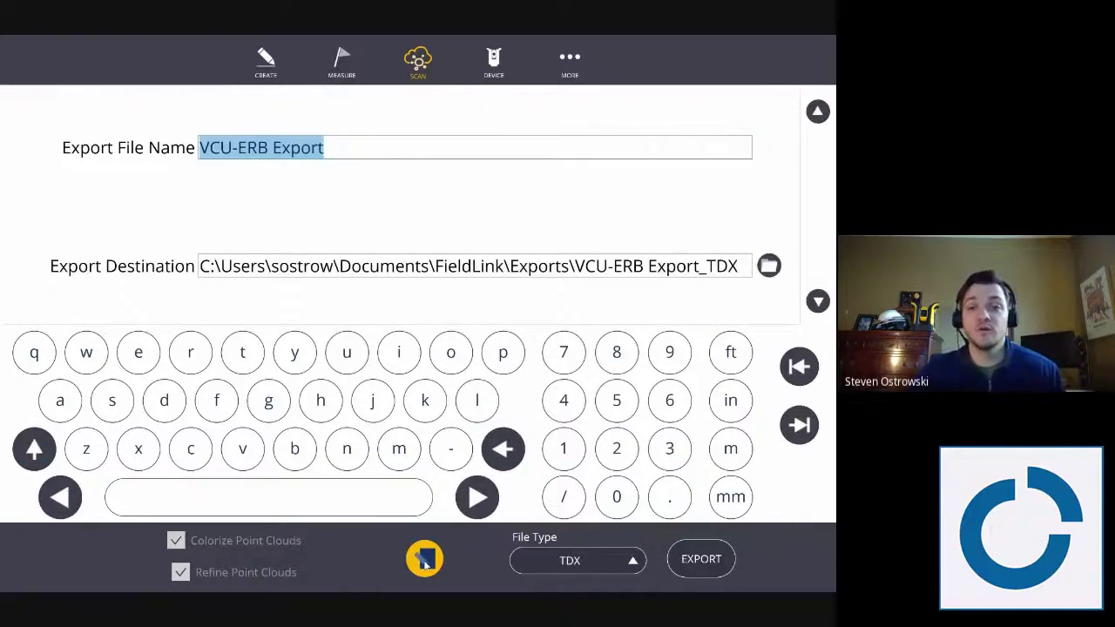
# Browse folders for the export destination, then close the export name and destination panel
pyautogui.click(768, 266)
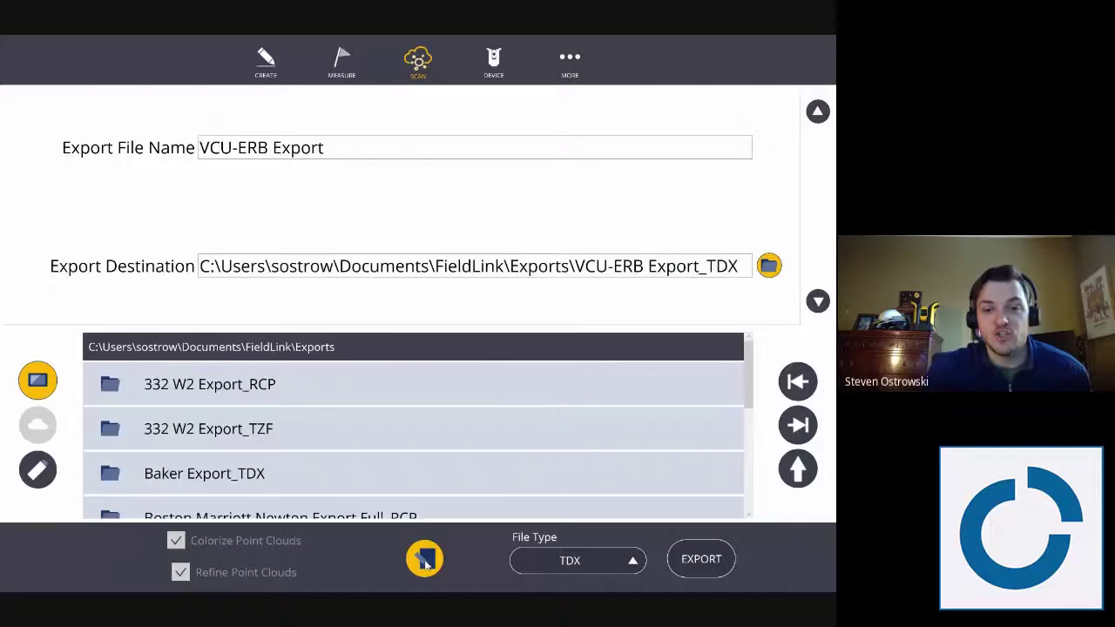
pyautogui.click(424, 562)
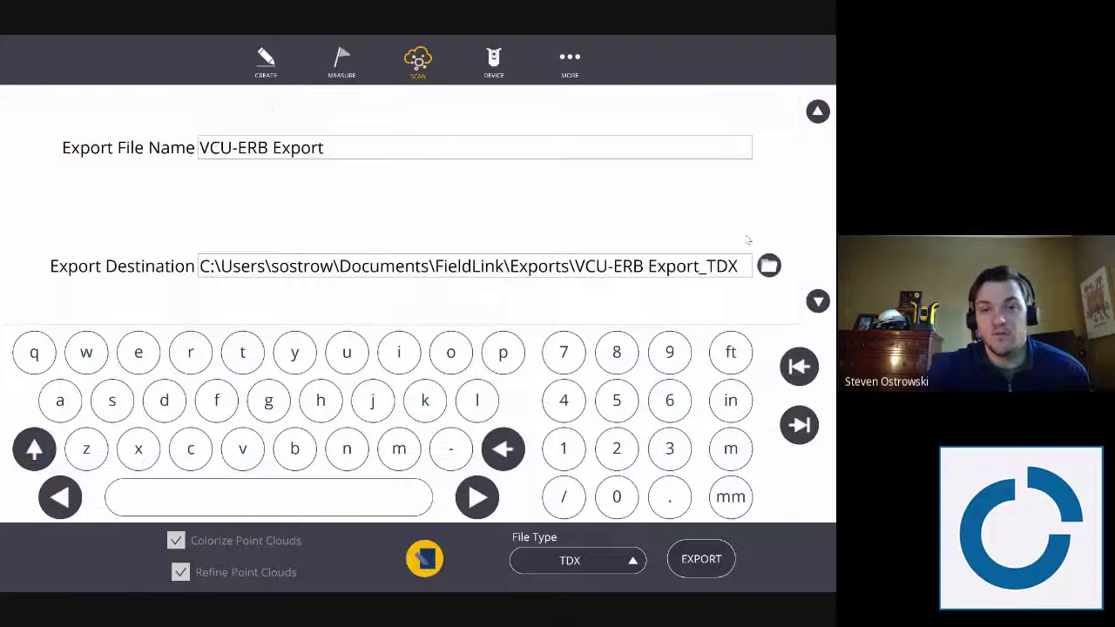
pyautogui.click(768, 265)
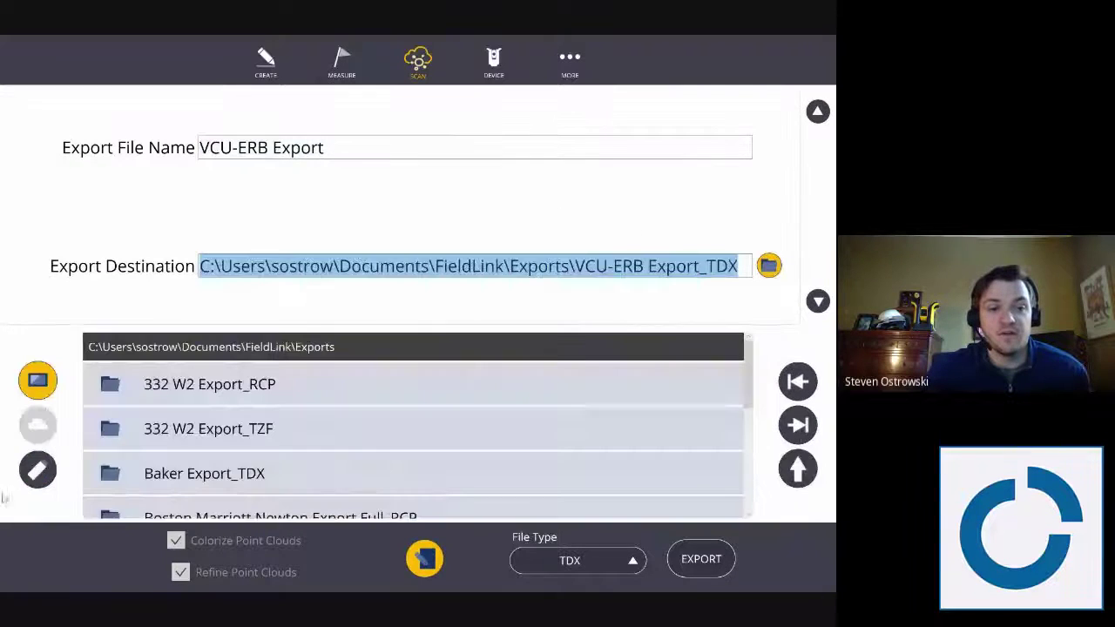
pyautogui.click(424, 562)
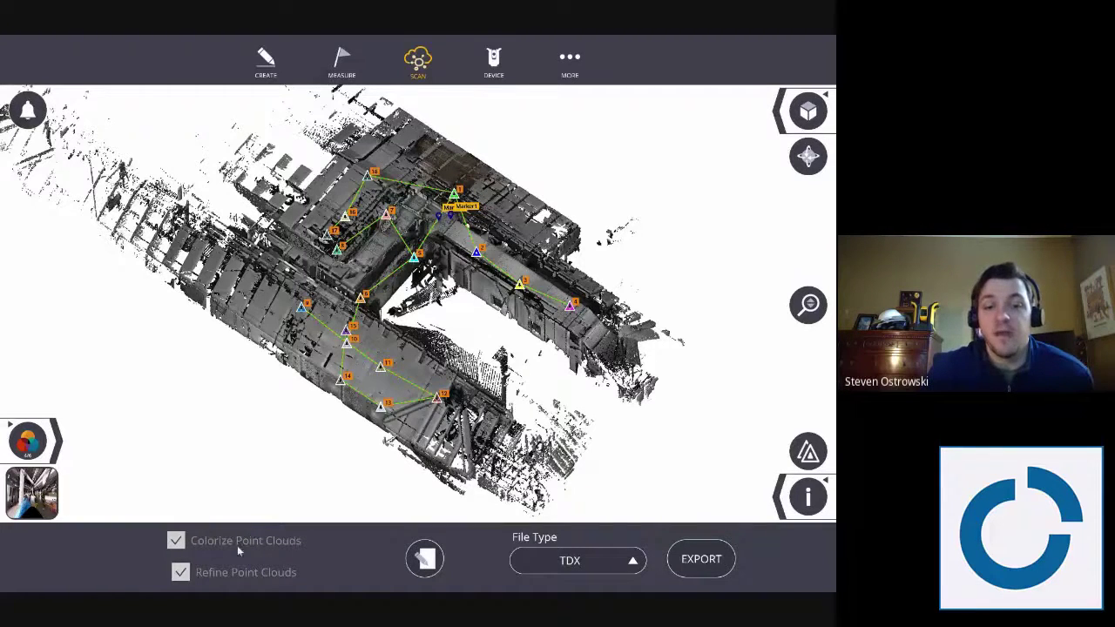
# Switch the export file type to RCP and confirm the destination is the VCU-ERB Export_RCP folder
pyautogui.click(579, 566)
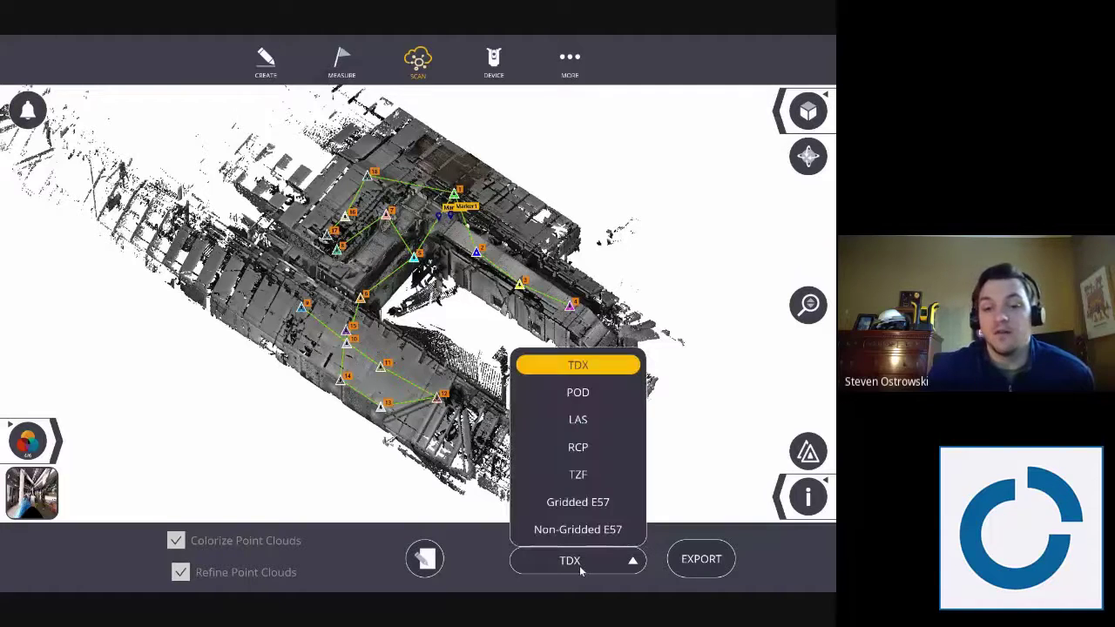
pyautogui.click(602, 455)
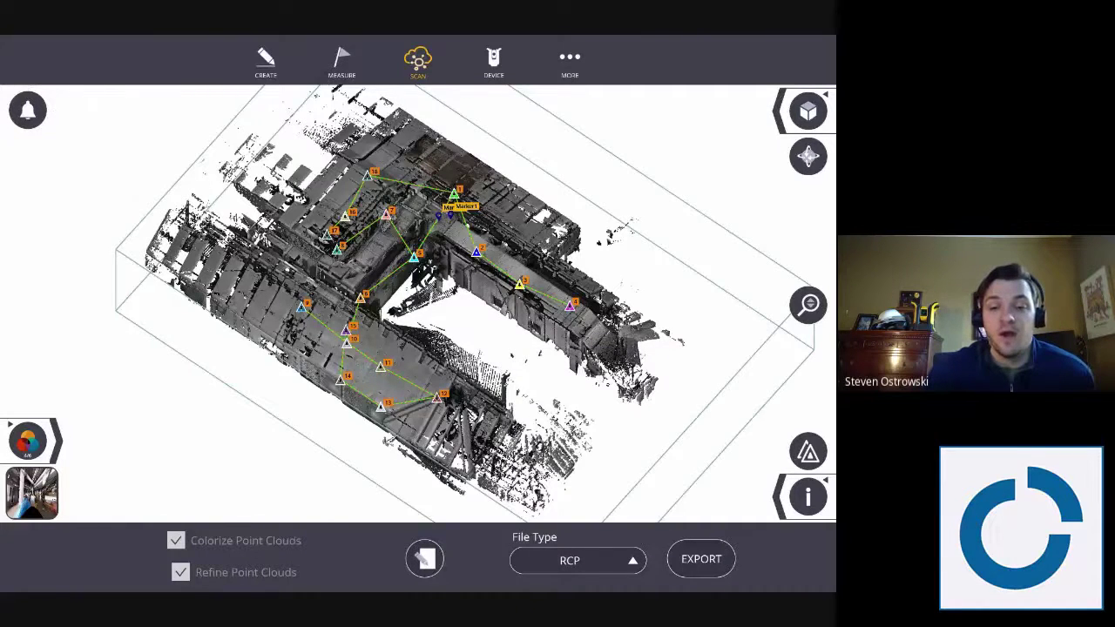
pyautogui.click(424, 558)
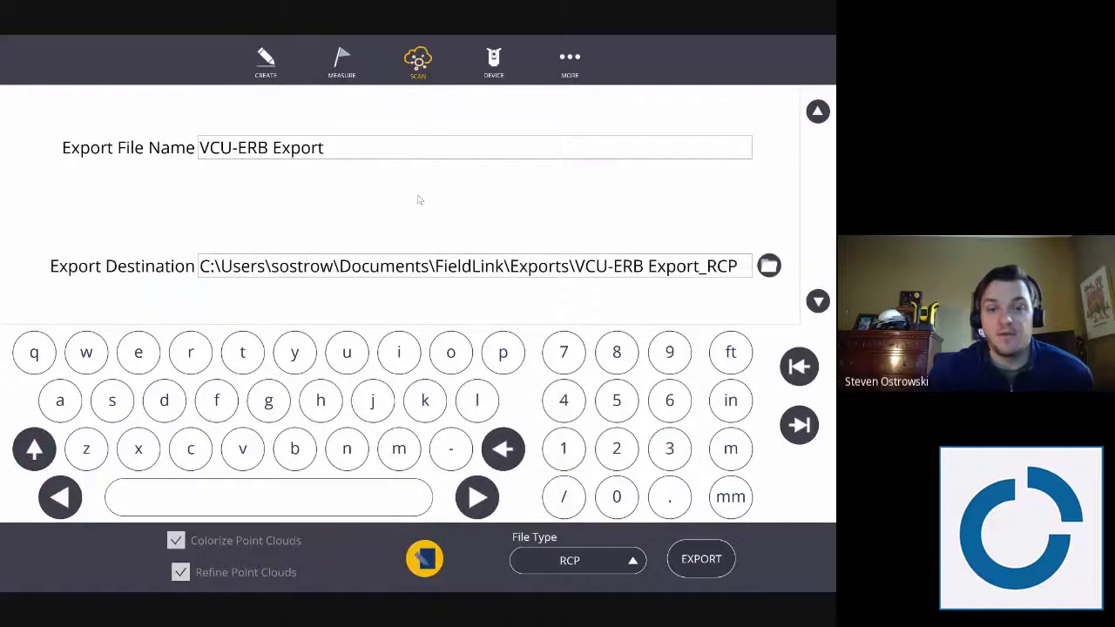
pyautogui.click(425, 559)
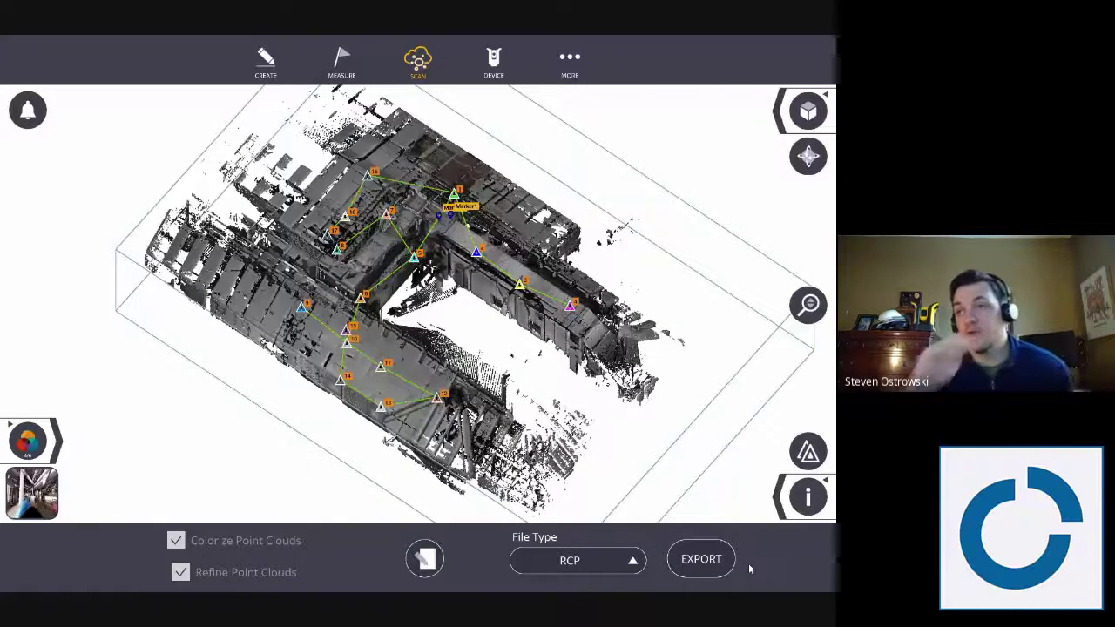